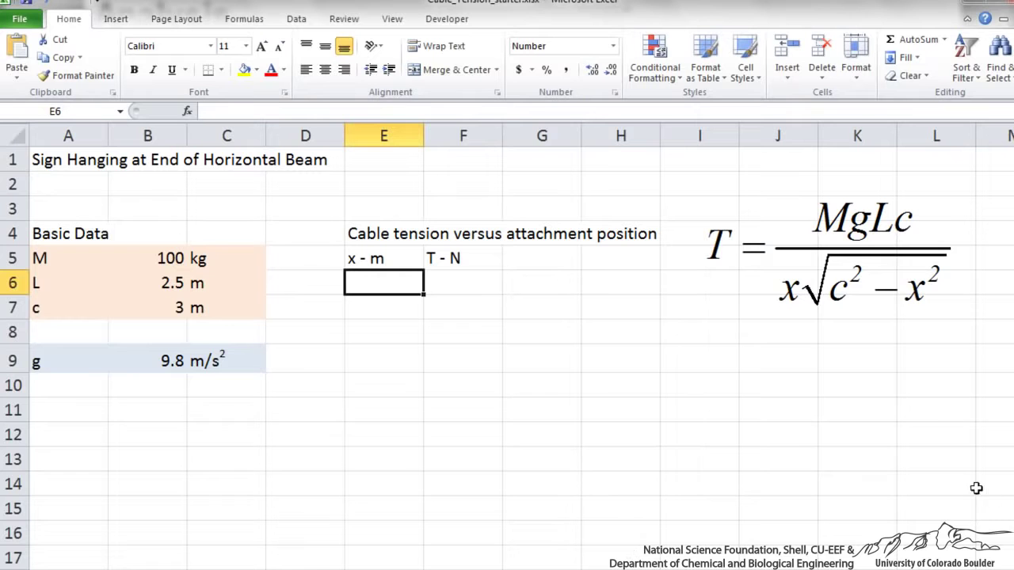
left_click_drag(1008, 337, 993, 337)
left_click(61, 163)
left_click(48, 233)
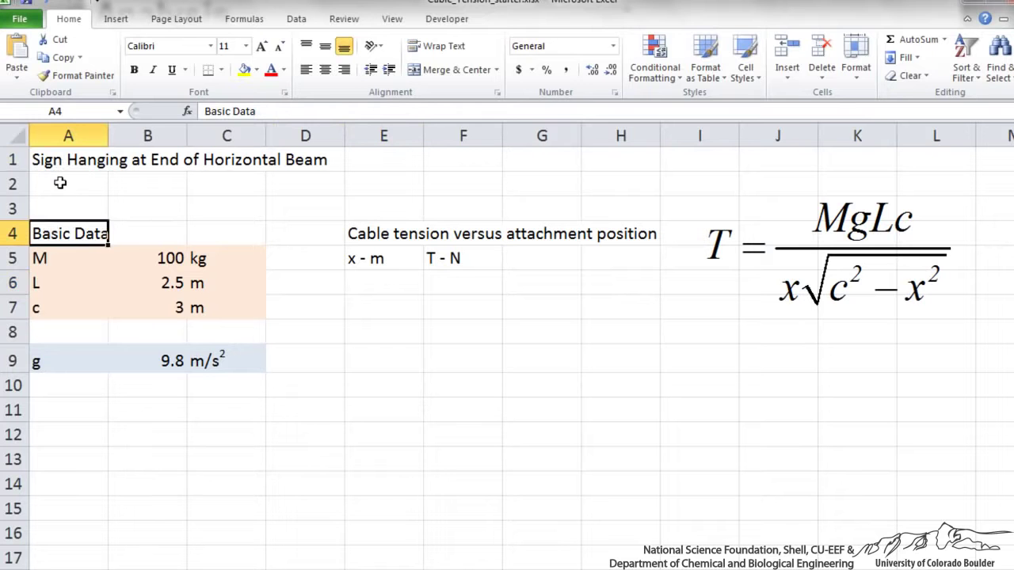
left_click(138, 258)
left_click(807, 251)
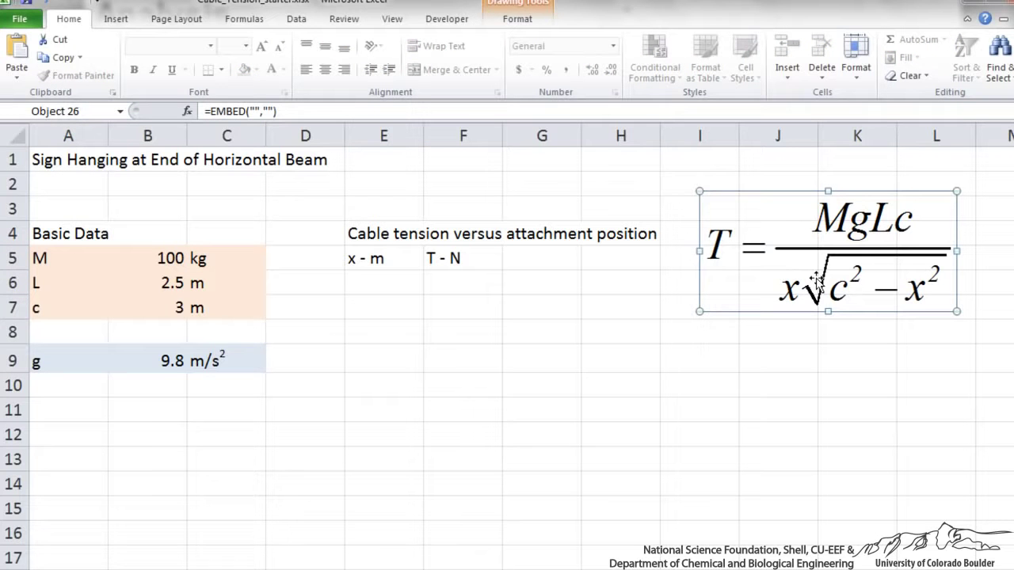
- Enter the attachment positions 1.0, 1.1, 1.2 and 1.3 in cells E6 through E9 of the x column
left_click(396, 276)
type("1.0")
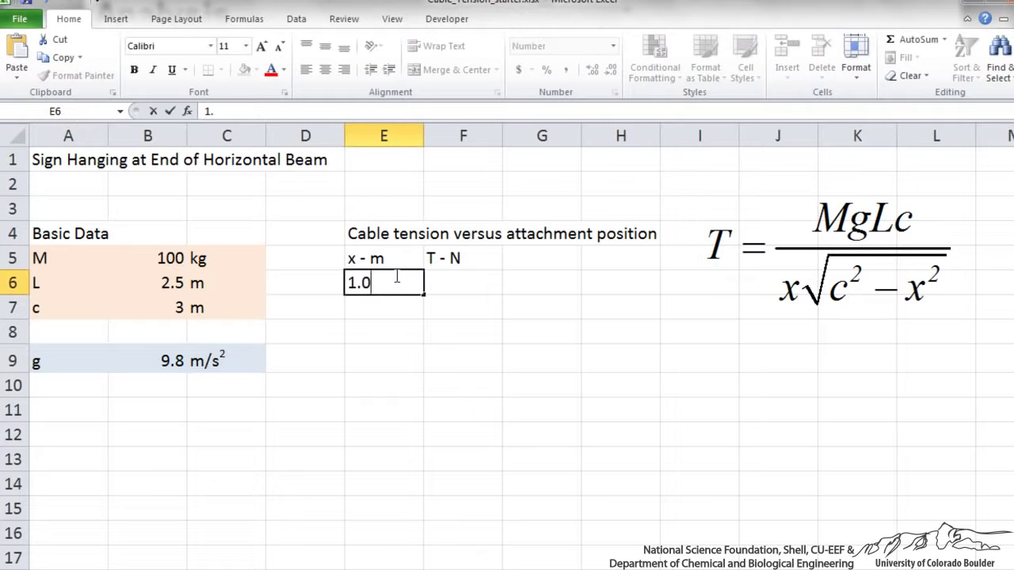
key("Return")
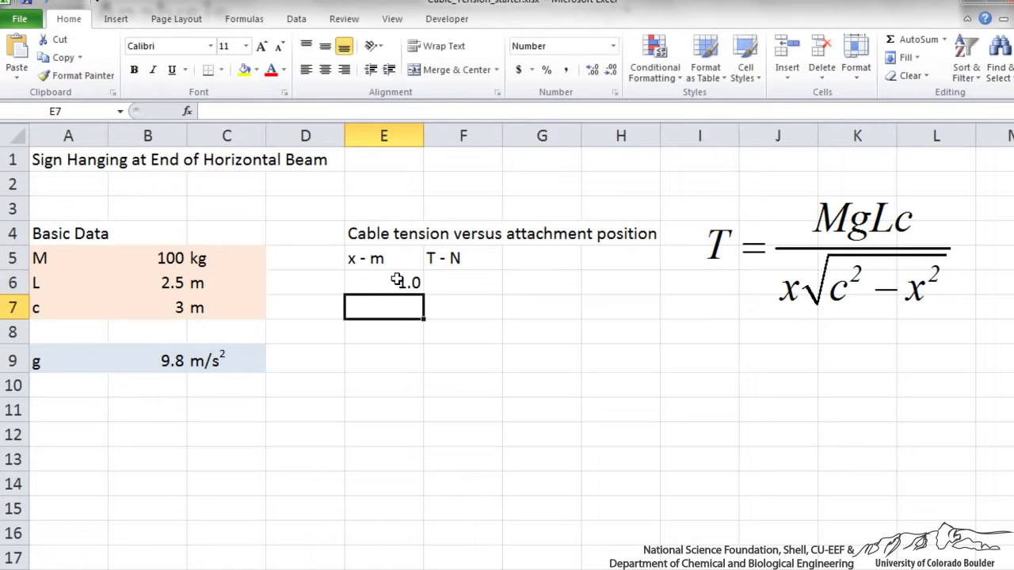
type("1.1")
key("Return")
left_click_drag(401, 286, 397, 306)
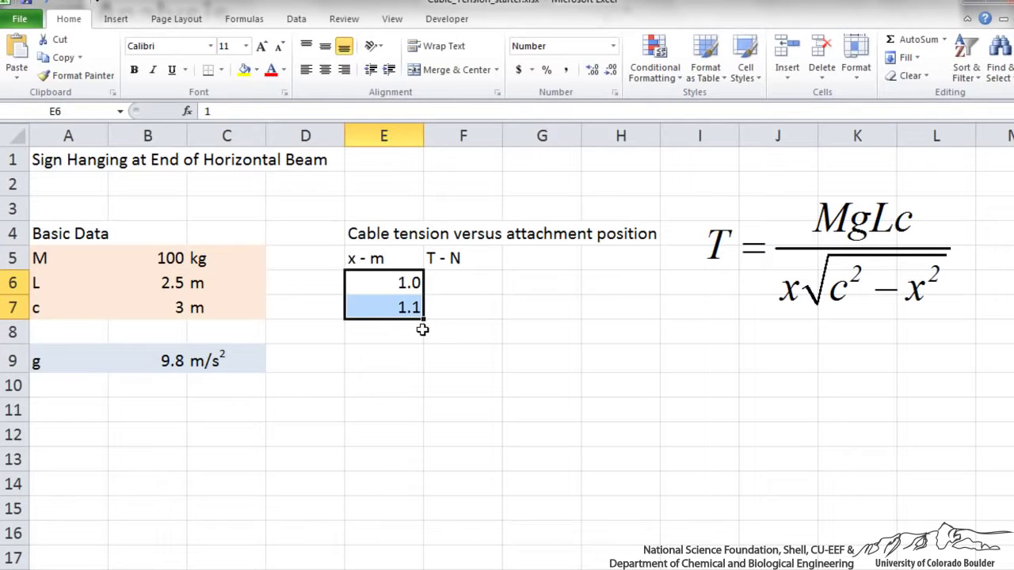
left_click(414, 333)
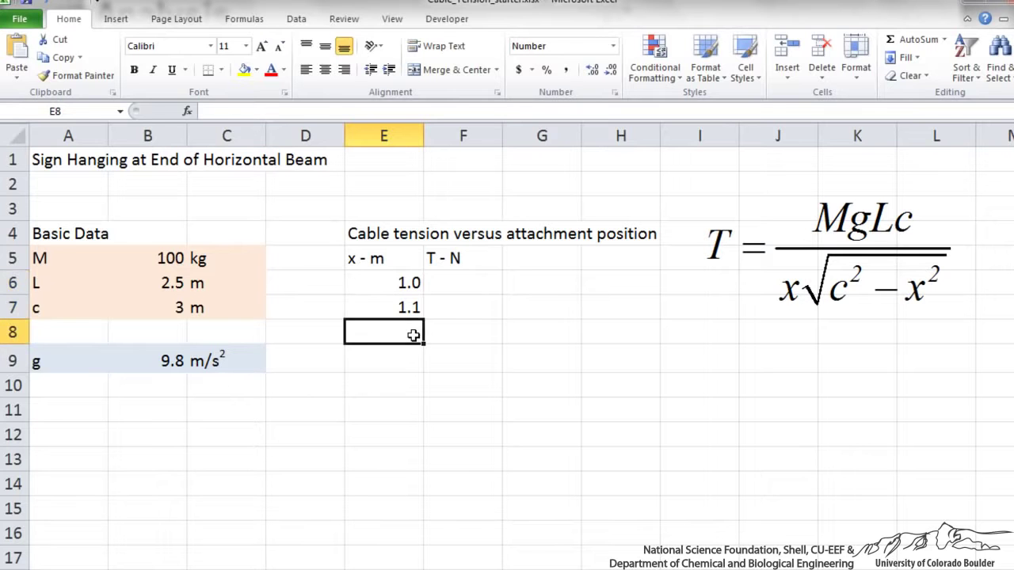
type("1.2")
key("Return")
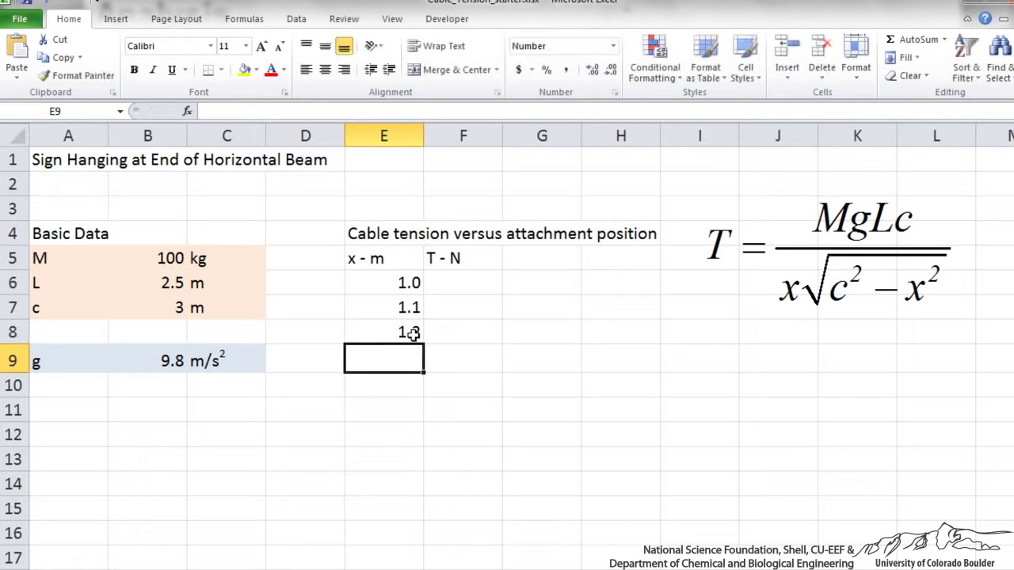
type("1.3")
key("Return")
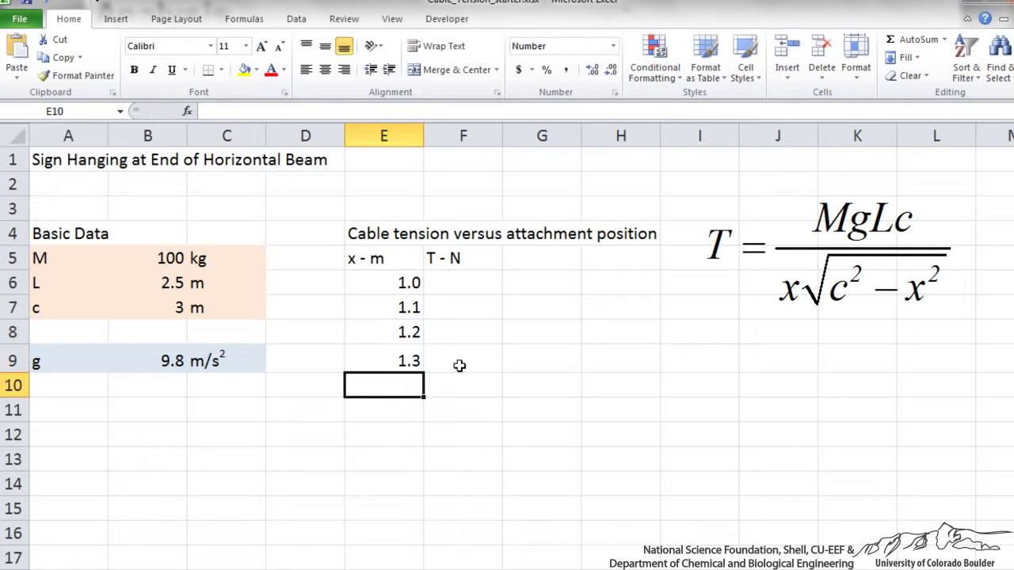
- Extend the x series from E6:E9 down to 2.5 in cell E21
left_click_drag(407, 331, 403, 355)
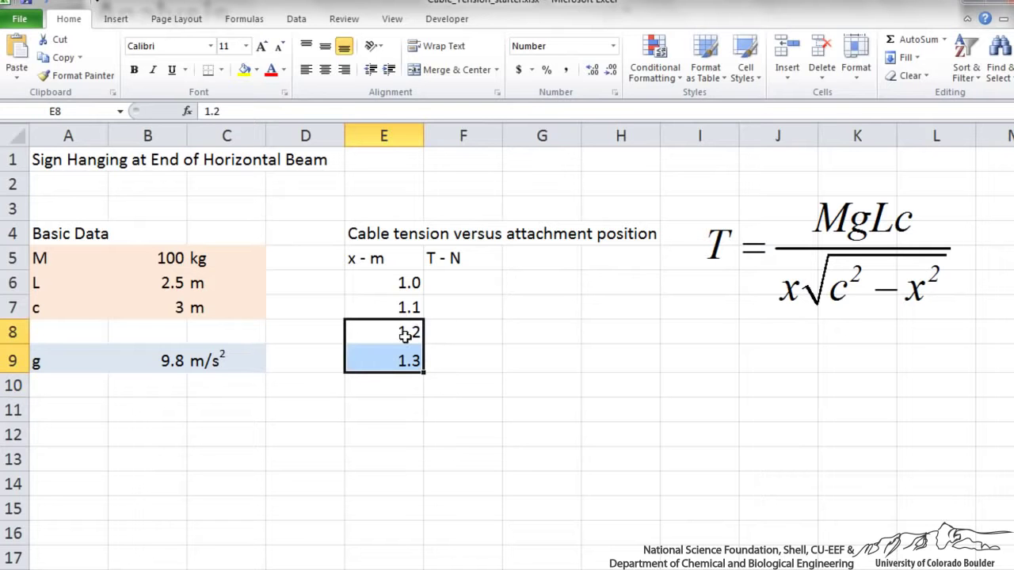
left_click_drag(404, 283, 424, 371)
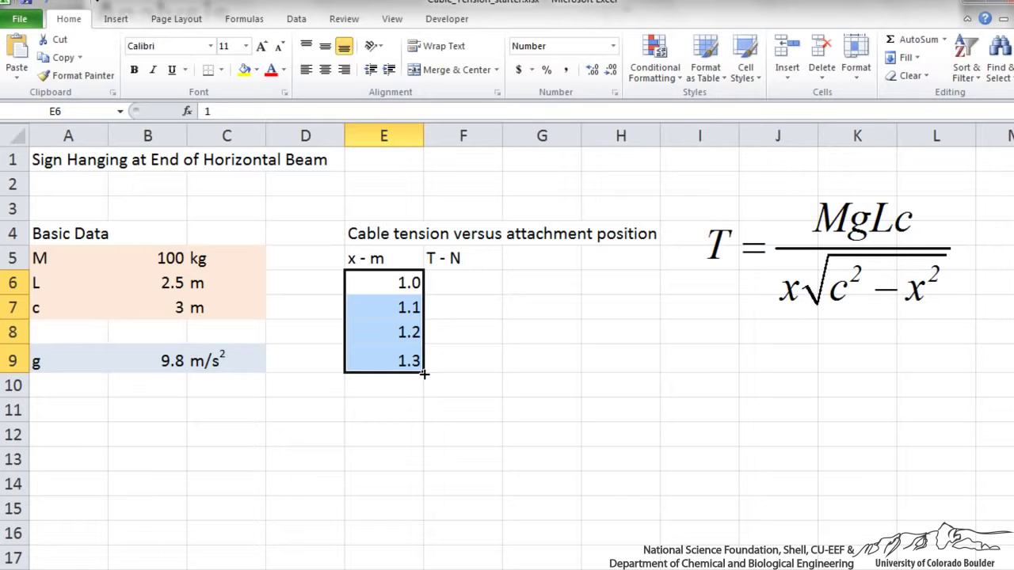
mouse_move(424, 374)
left_mouse_down()
mouse_move(419, 567)
mouse_move(412, 554)
mouse_move(422, 547)
left_mouse_up()
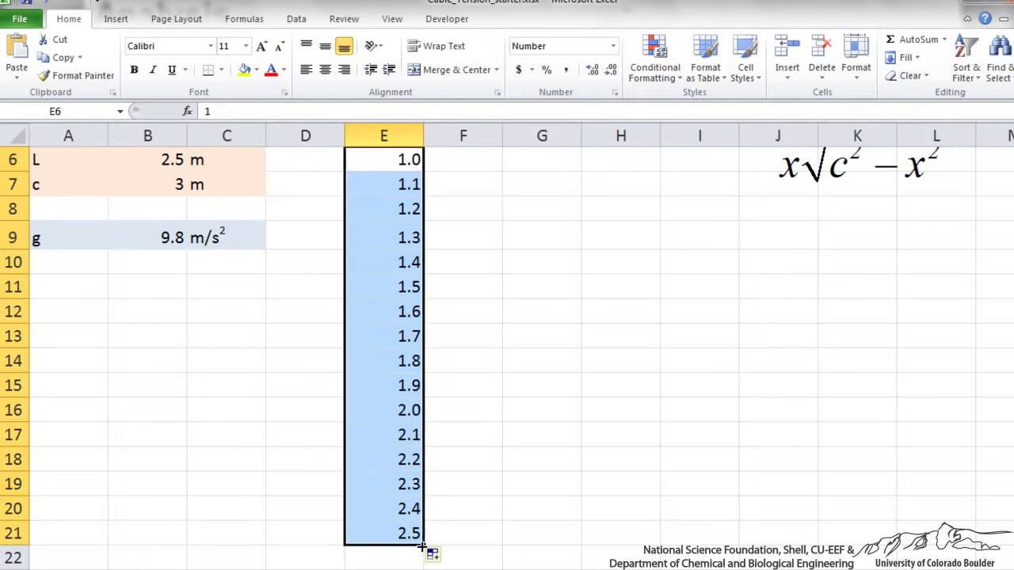
- Begin the tension formula in F6 with the numerator from M, g, L and c: =B5*B9*B6*B7/
left_click_drag(1013, 394, 1013, 367)
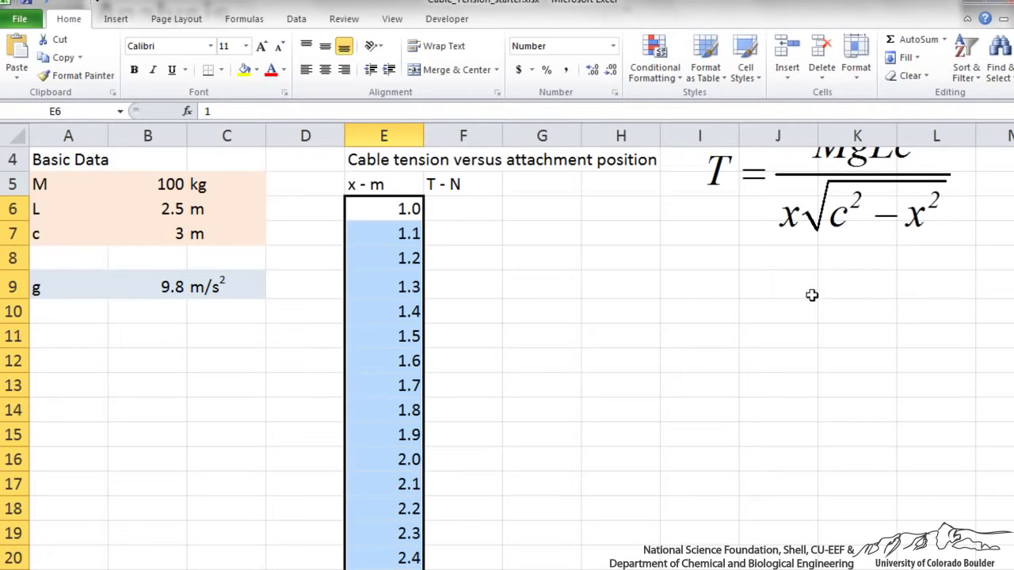
left_click(484, 211)
left_click_drag(1013, 316, 1013, 304)
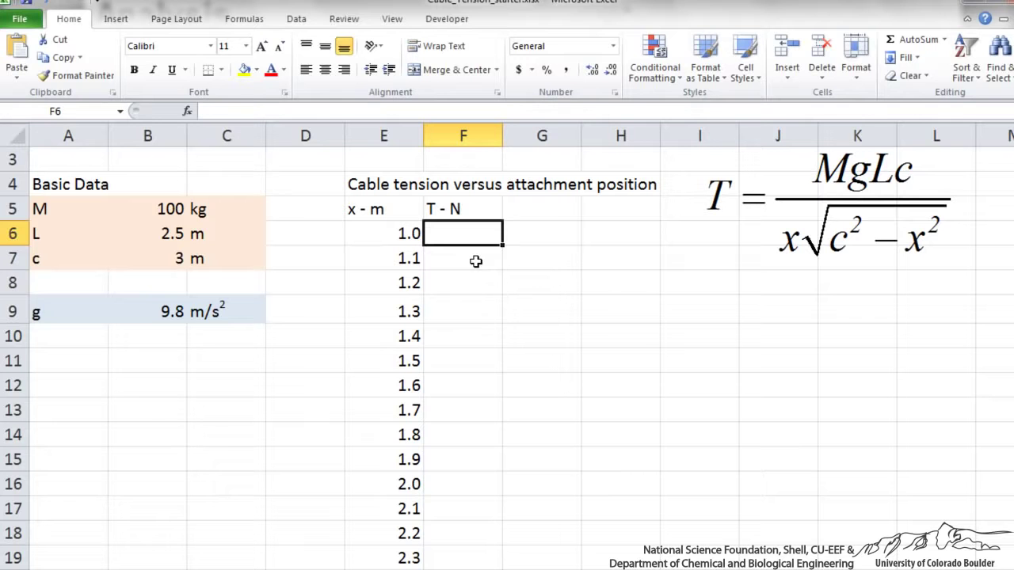
type("=")
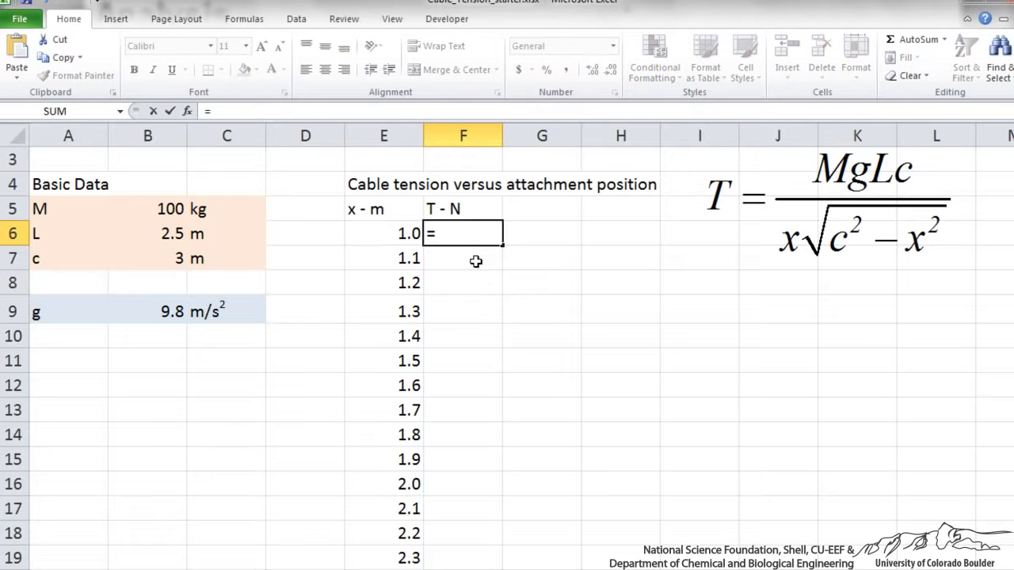
left_click(157, 209)
type("*")
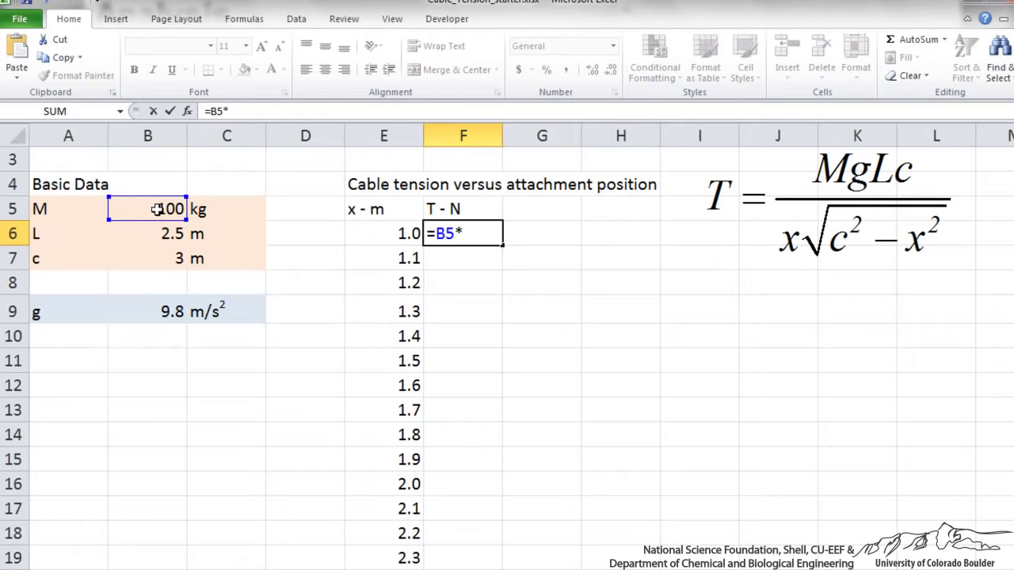
left_click(154, 309)
type("*")
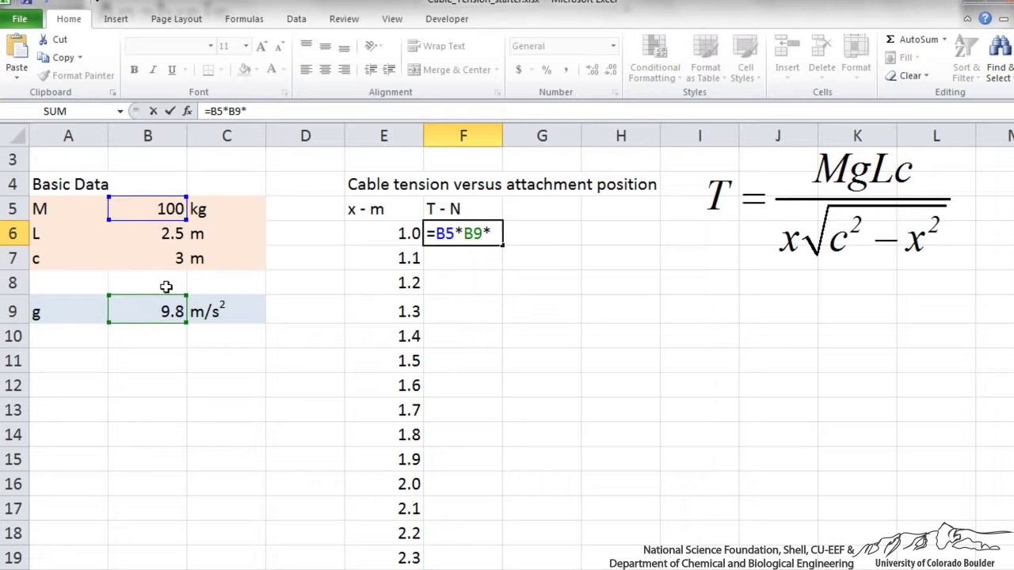
left_click(151, 234)
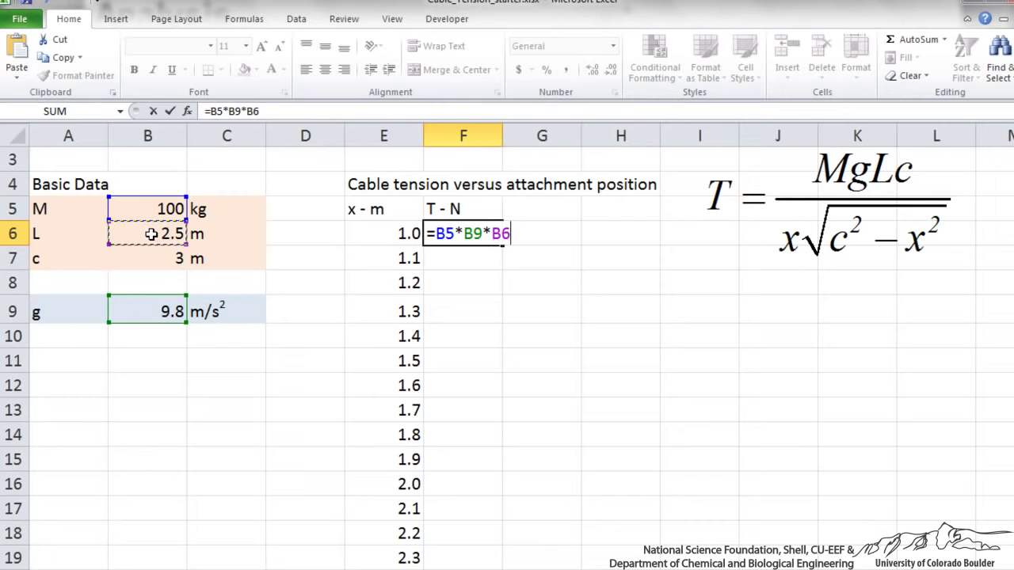
type("*")
left_click(154, 259)
type("/")
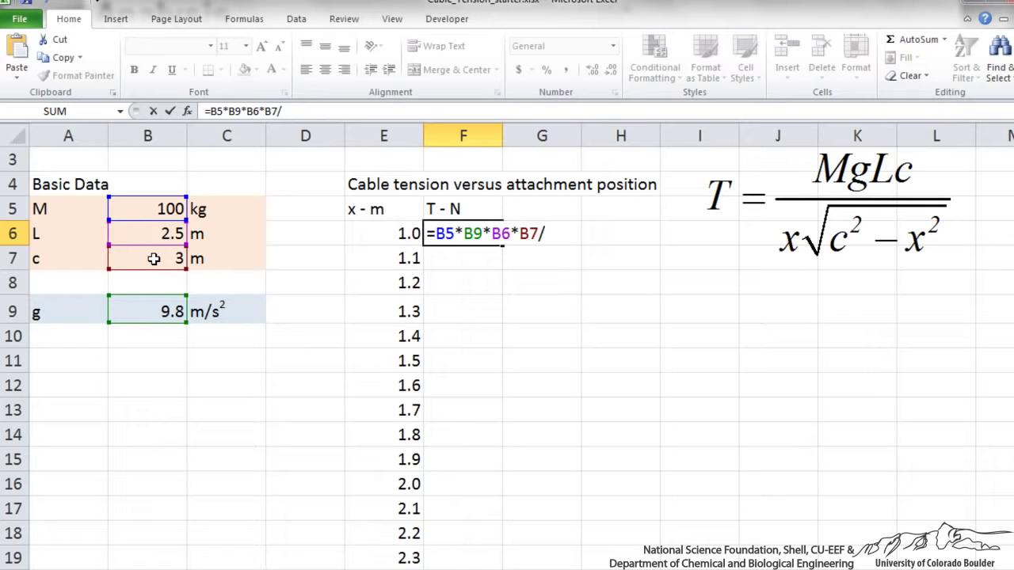
- Complete the F6 tension formula with the denominator (E6*SQRT(B7^2-E6^2)) and enter it
type("(")
left_click(390, 234)
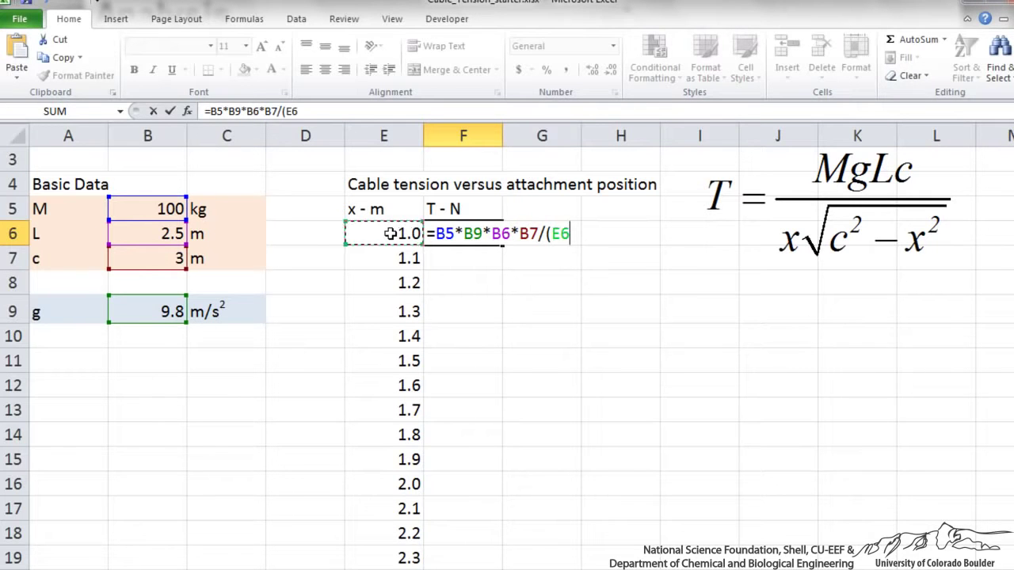
type("*sqrt")
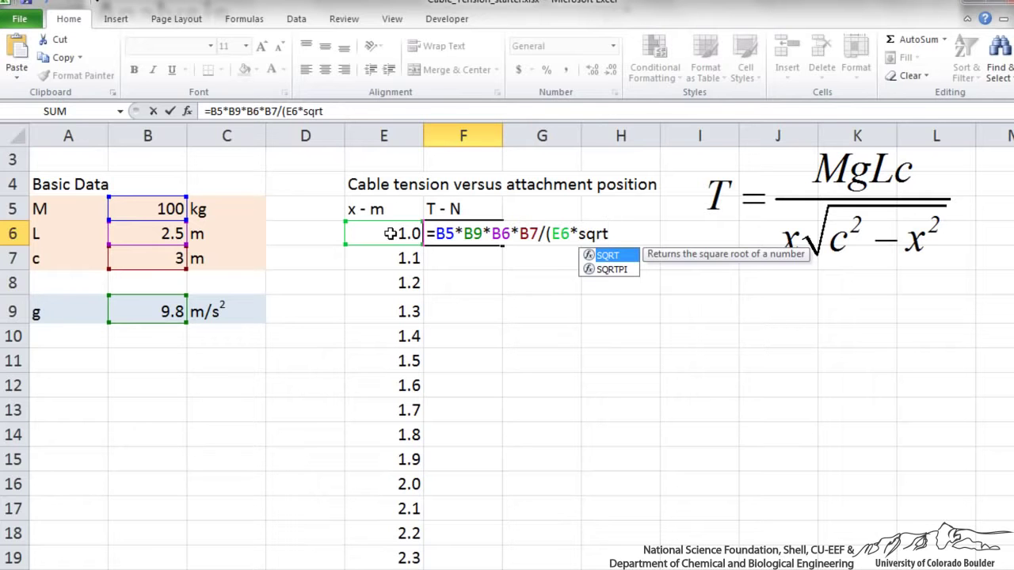
type("(")
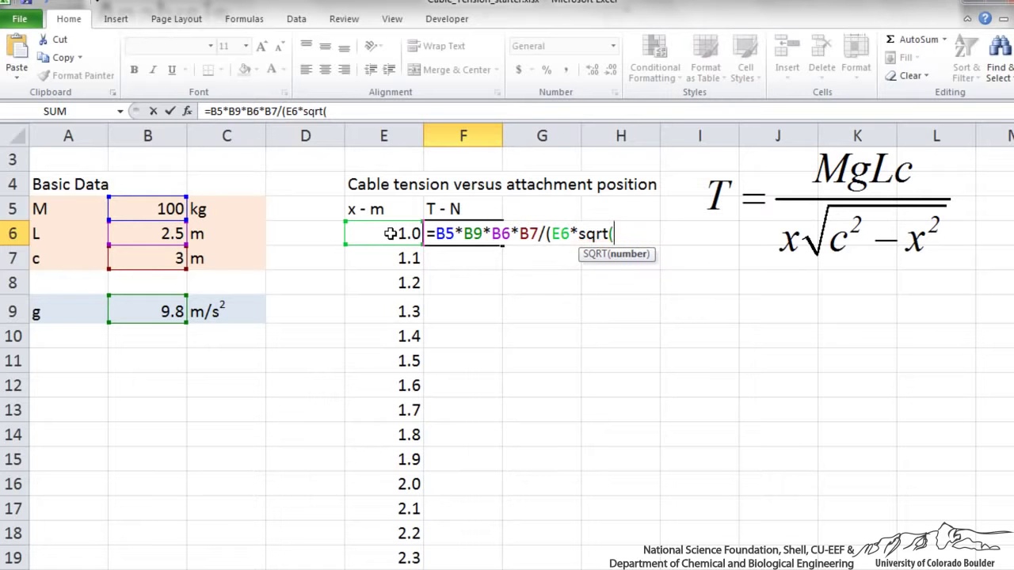
left_click(145, 261)
type("^2")
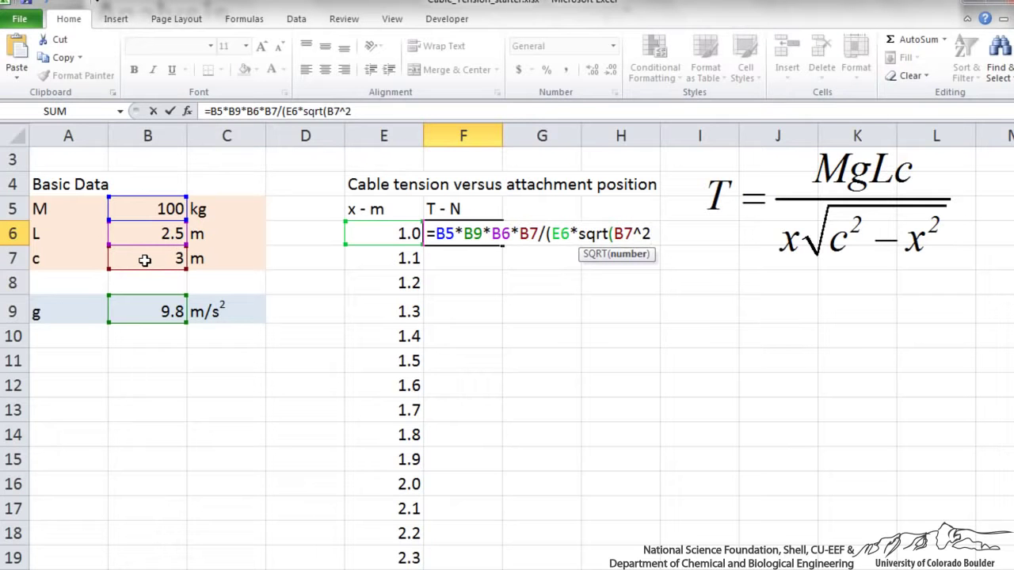
type("-")
left_click(375, 236)
type("^2")
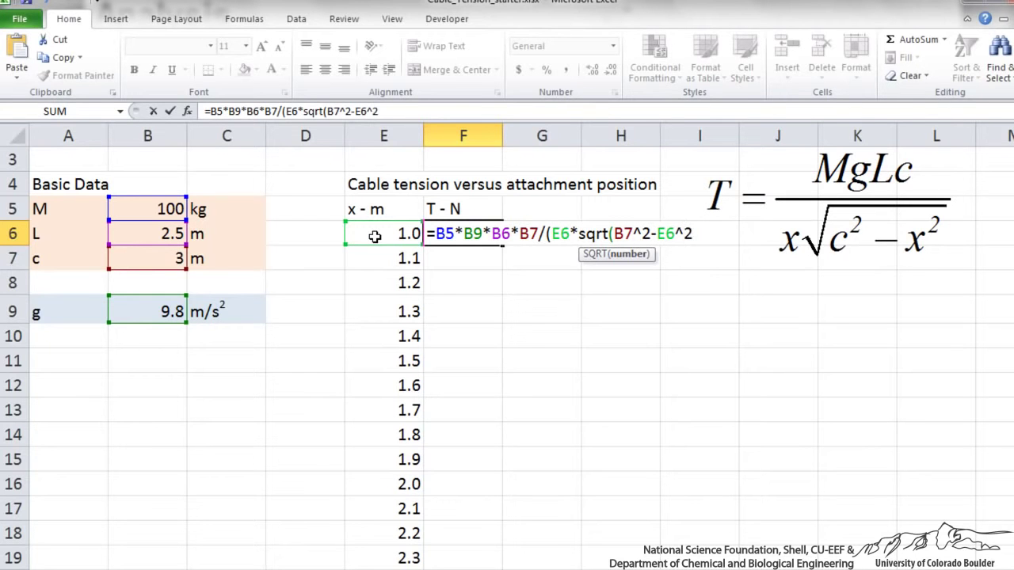
type(")")
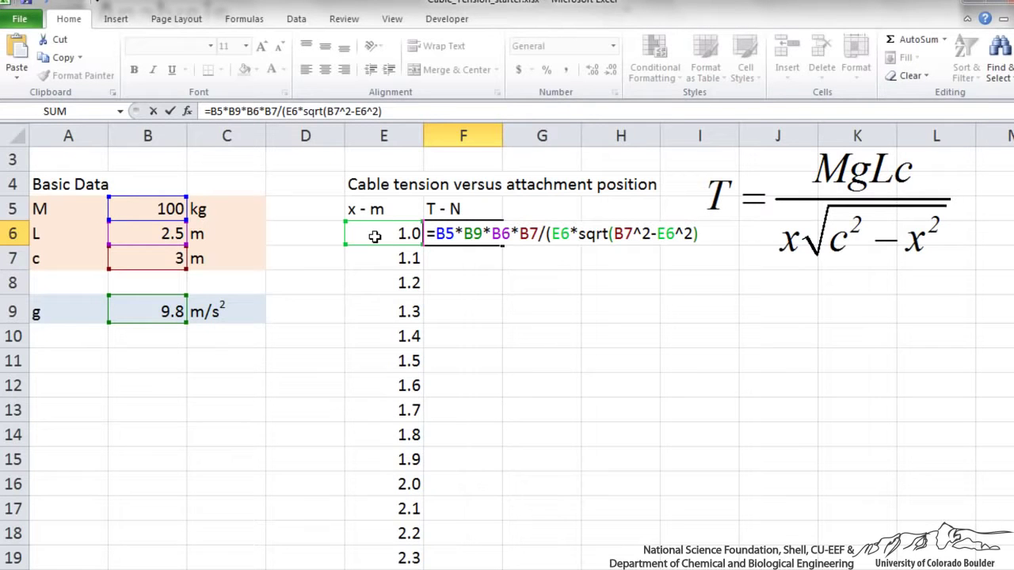
type(")")
key("Return")
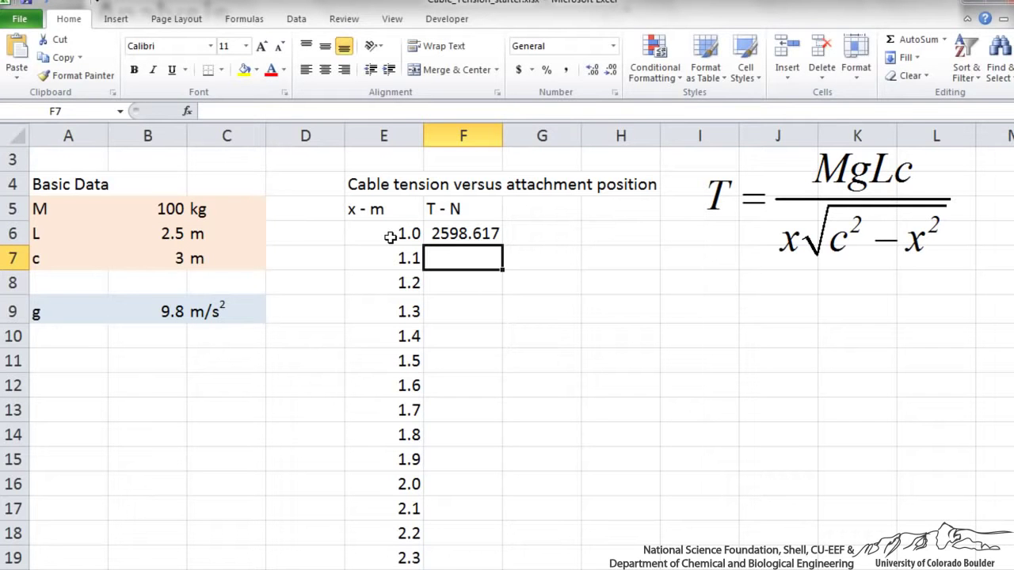
- Format the tension value in F6 to show no decimal places
left_click(446, 234)
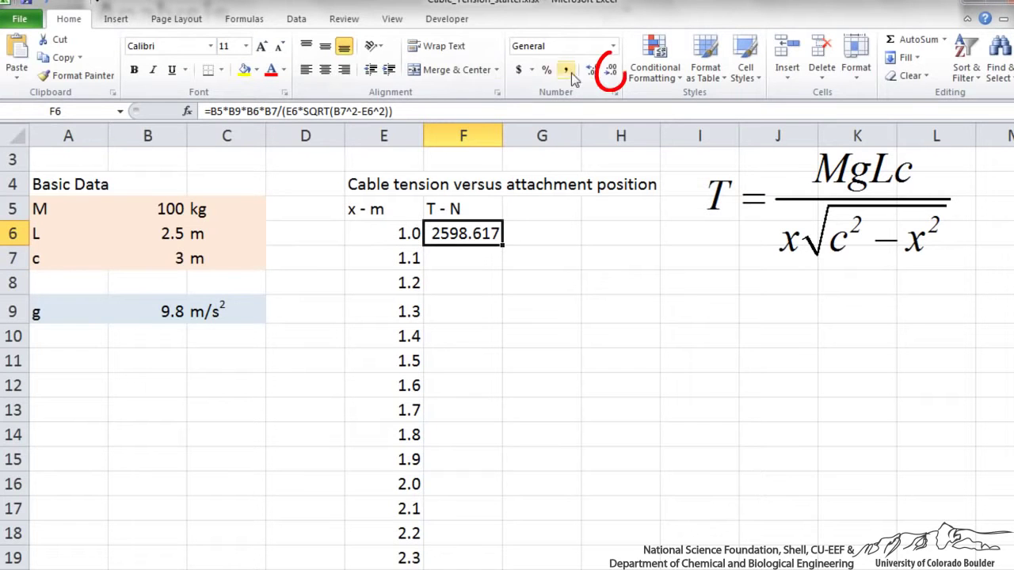
left_click(611, 72)
left_click(612, 72)
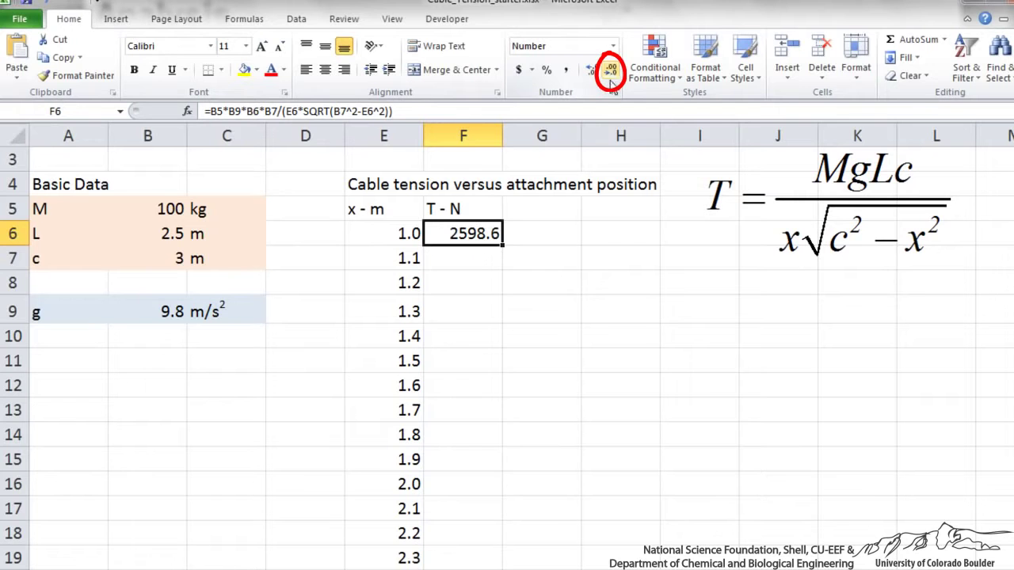
left_click(612, 72)
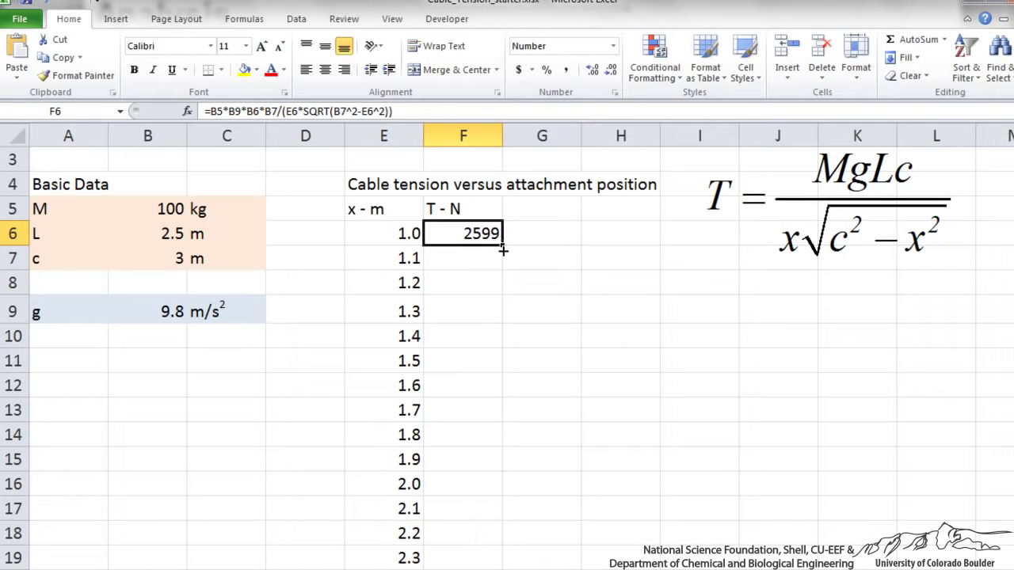
- Try to fill the F6 tension formula down to F8, inspect the references in F6 and F7, and undo the fill
left_click_drag(500, 256, 502, 285)
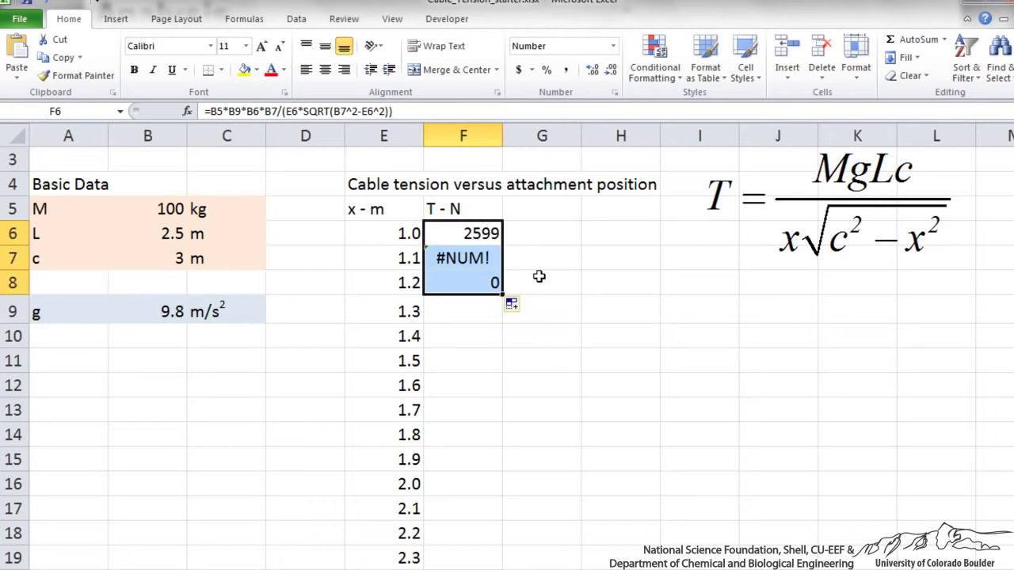
left_click(481, 234)
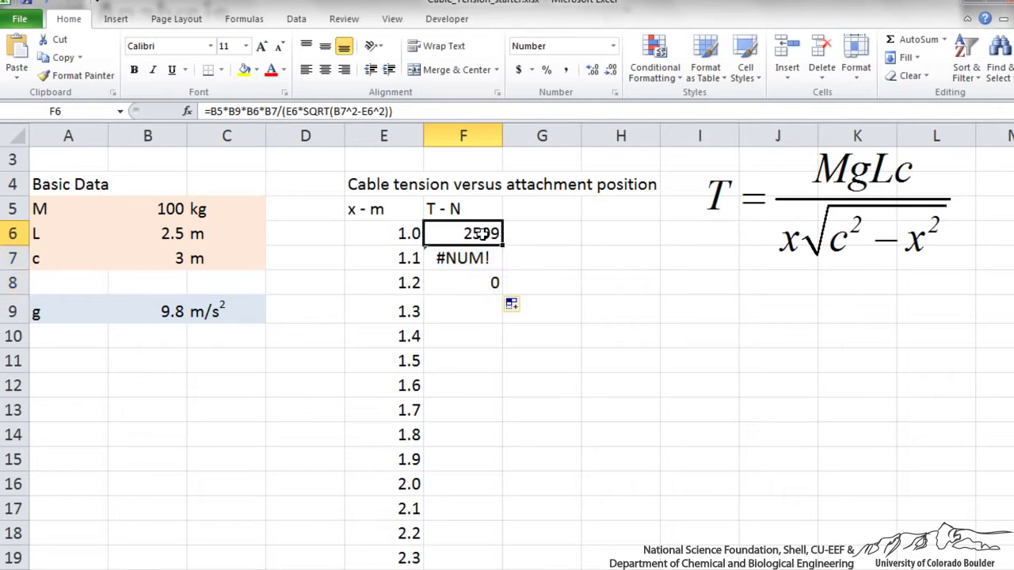
left_click(276, 111)
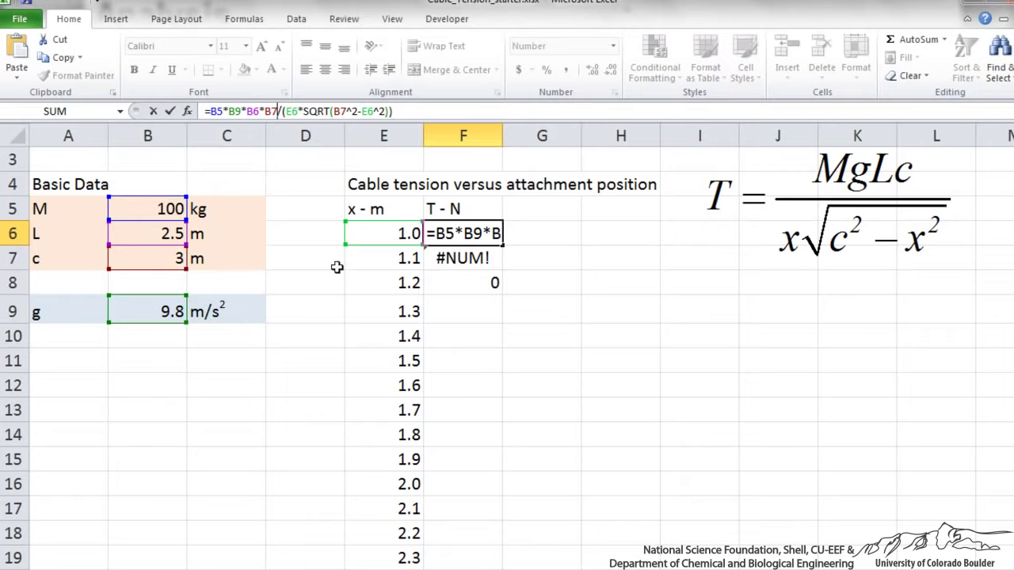
key("Return")
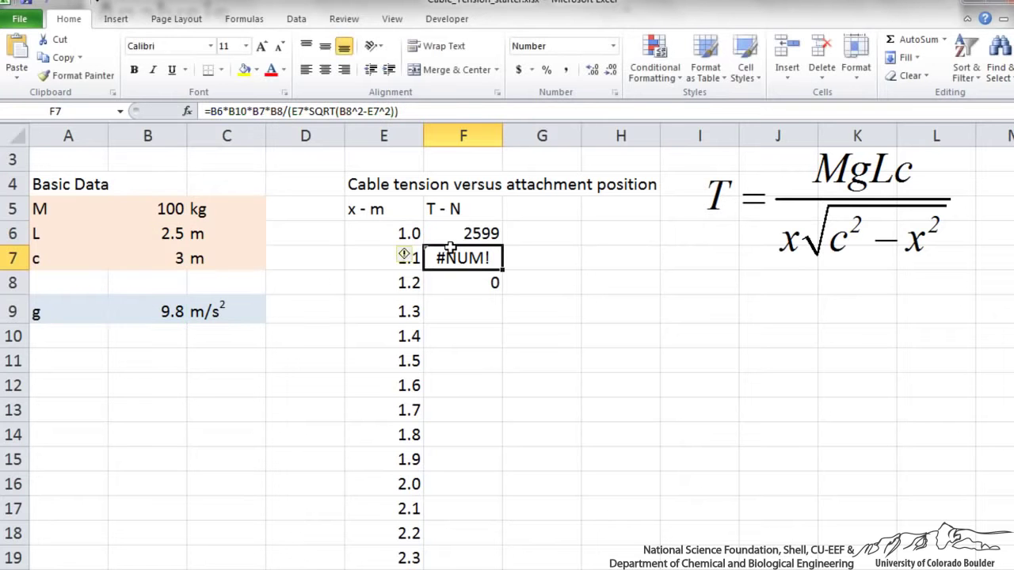
left_click(317, 111)
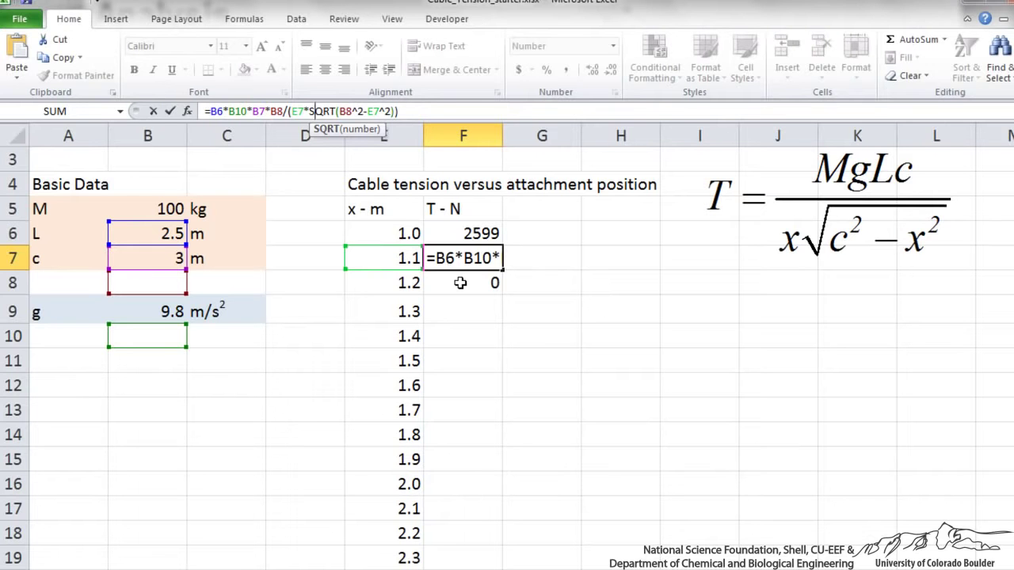
key("Escape")
key("ctrl+z")
- Make the numerator references in the F6 tension formula absolute: $B$5*$B$9*$B$6*$B$7
left_click(474, 233)
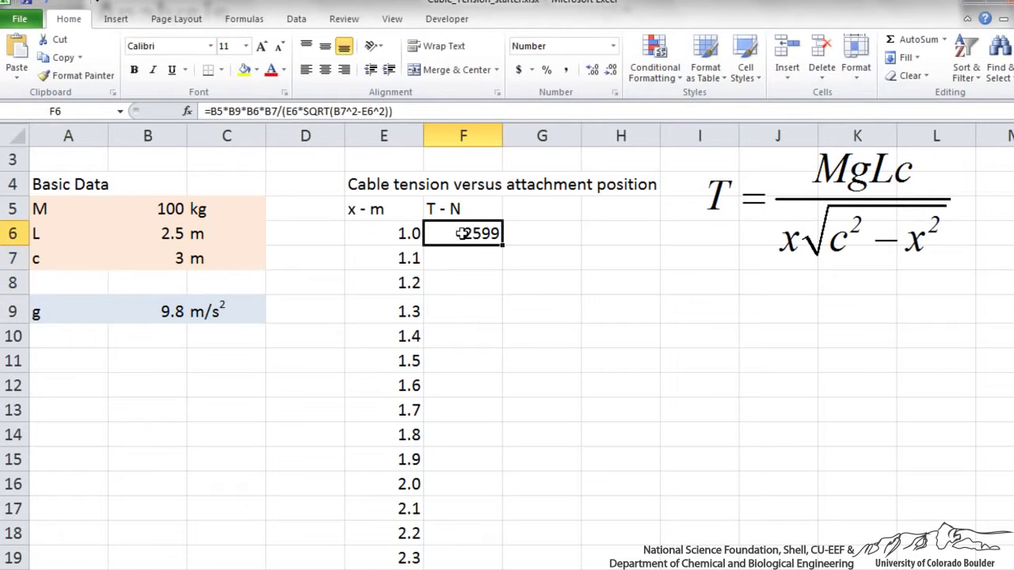
left_click(220, 112)
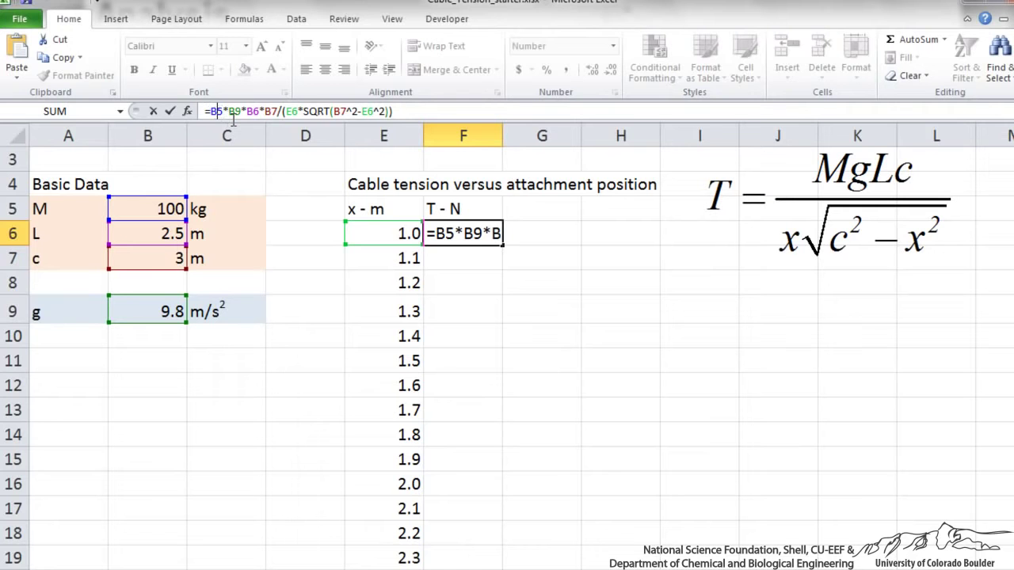
key("F4")
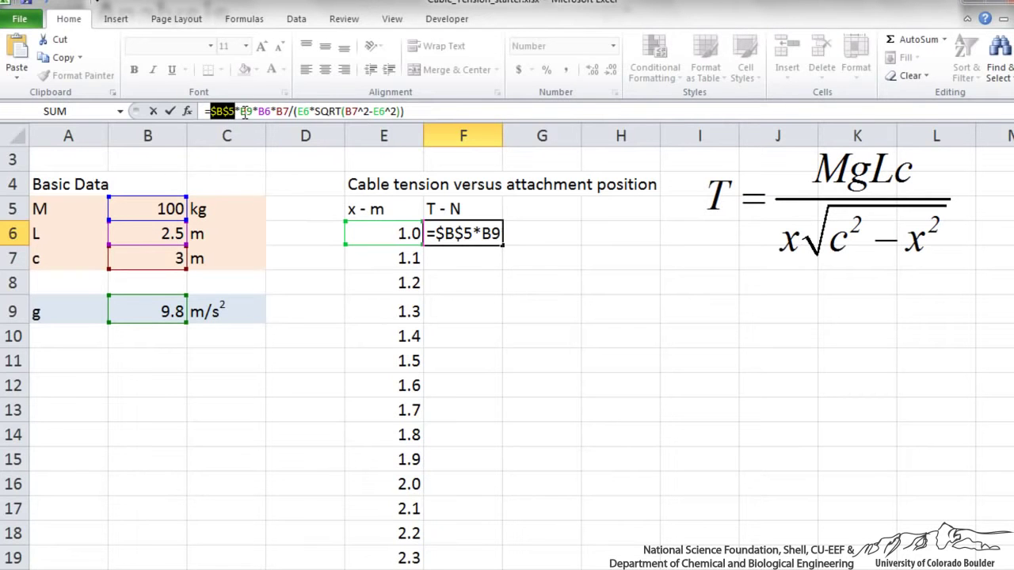
left_click(243, 112)
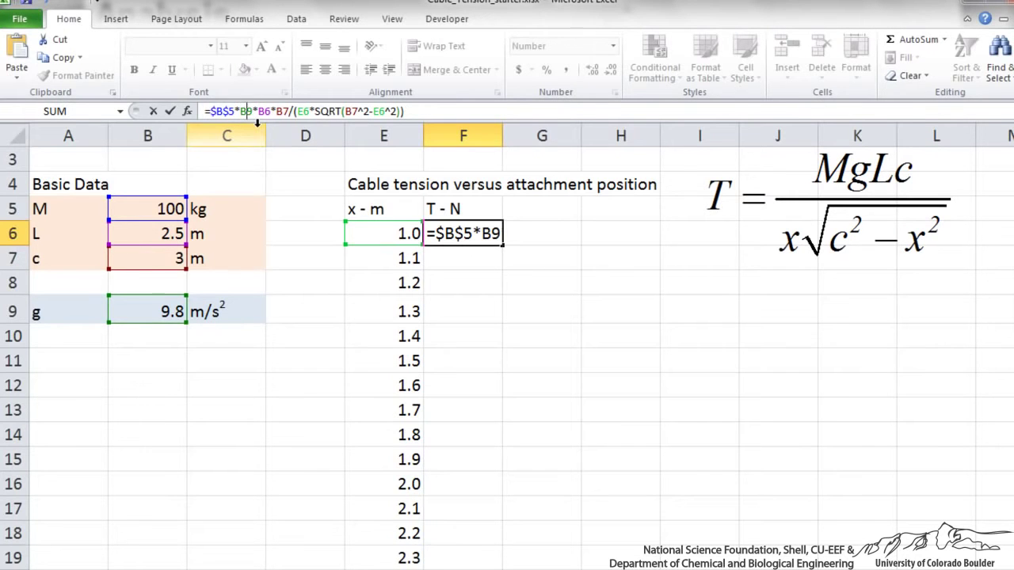
key("F4")
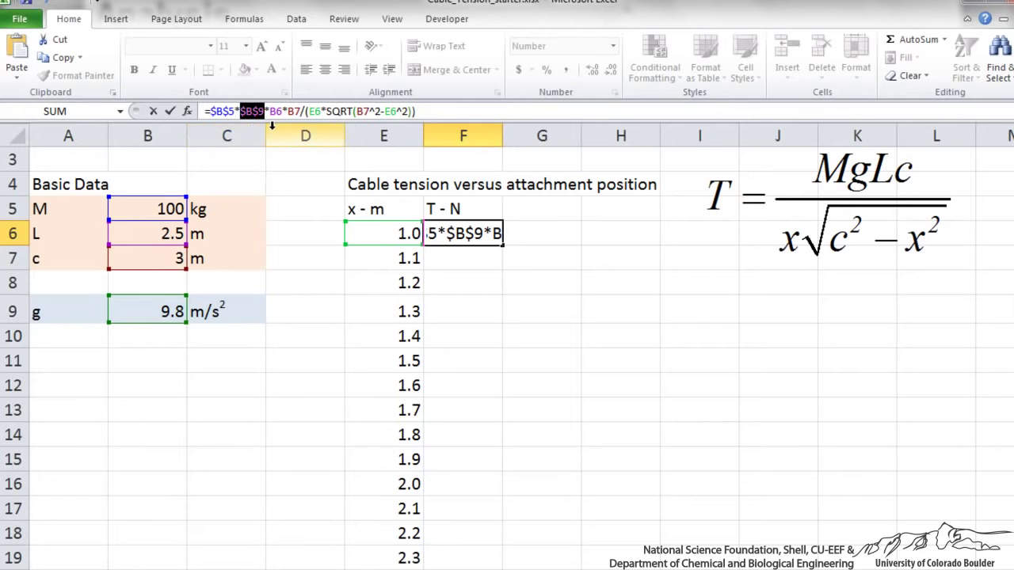
left_click(276, 111)
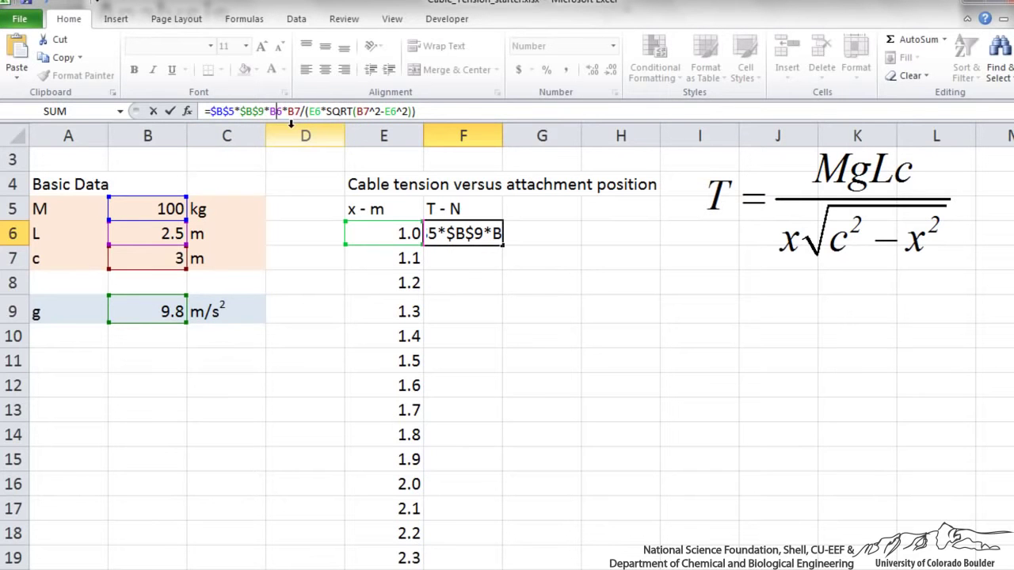
key("F4")
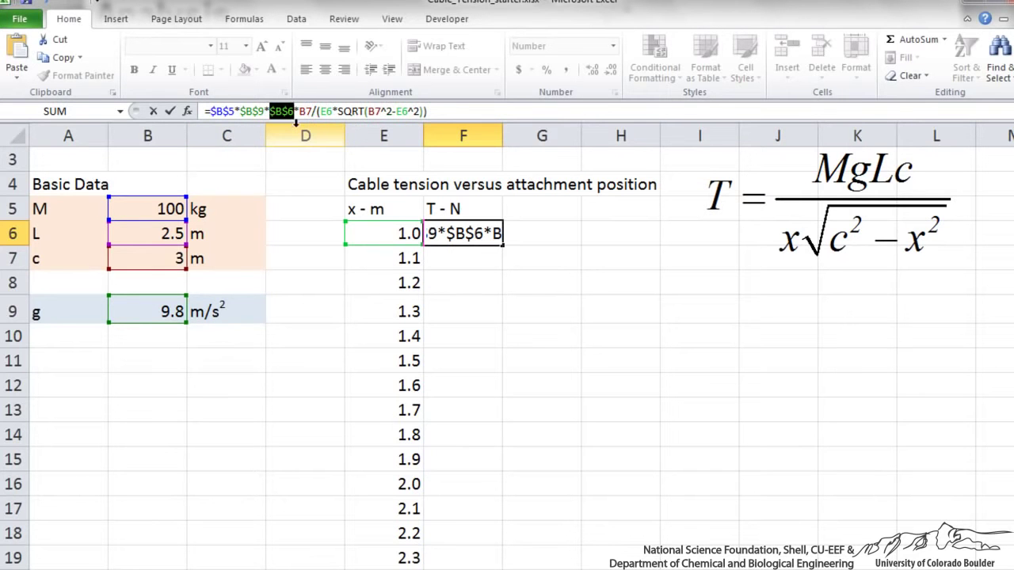
left_click(306, 111)
key("F4")
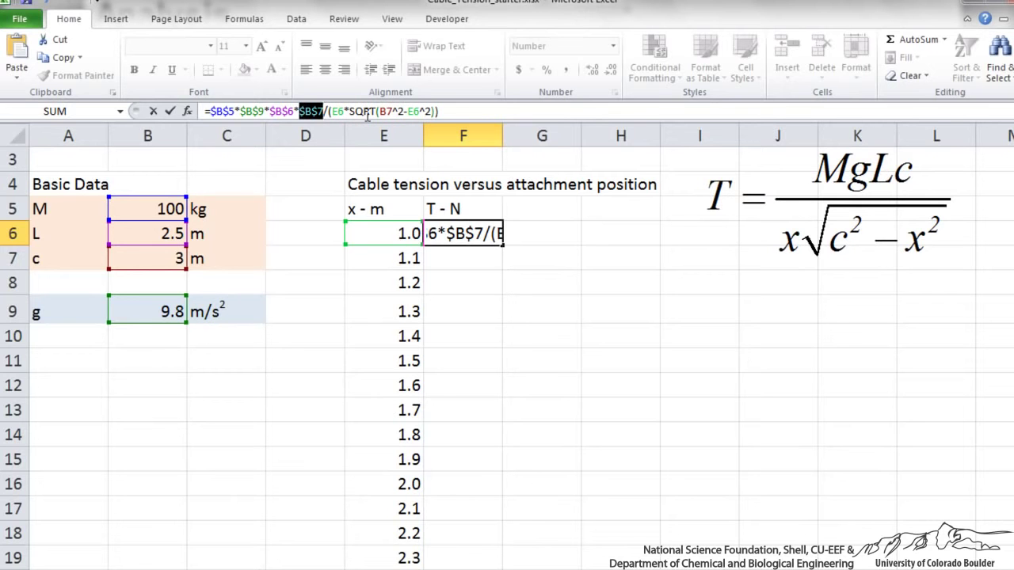
- Make the c reference inside the square root of the F6 formula absolute as $B$7 and enter the formula
left_click(393, 113)
key("F4")
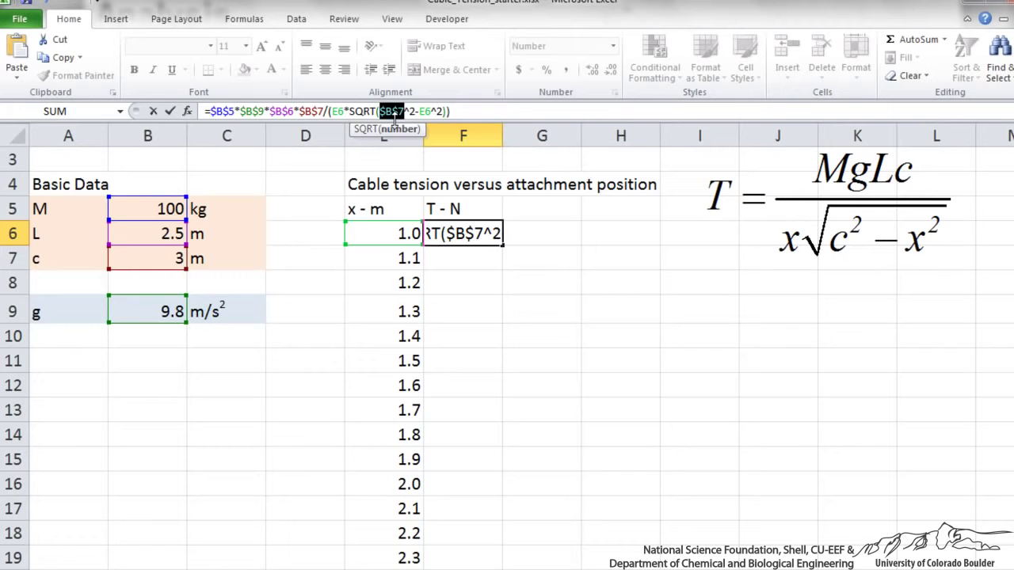
key("Return")
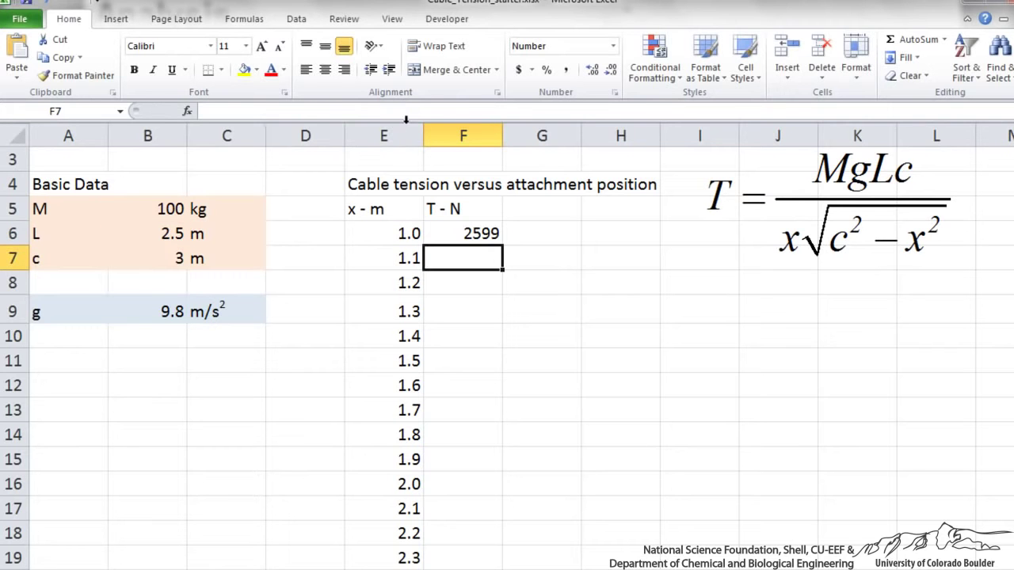
- Fill the F6 tension formula down to F8 and check the cell references used in F7
left_click(444, 225)
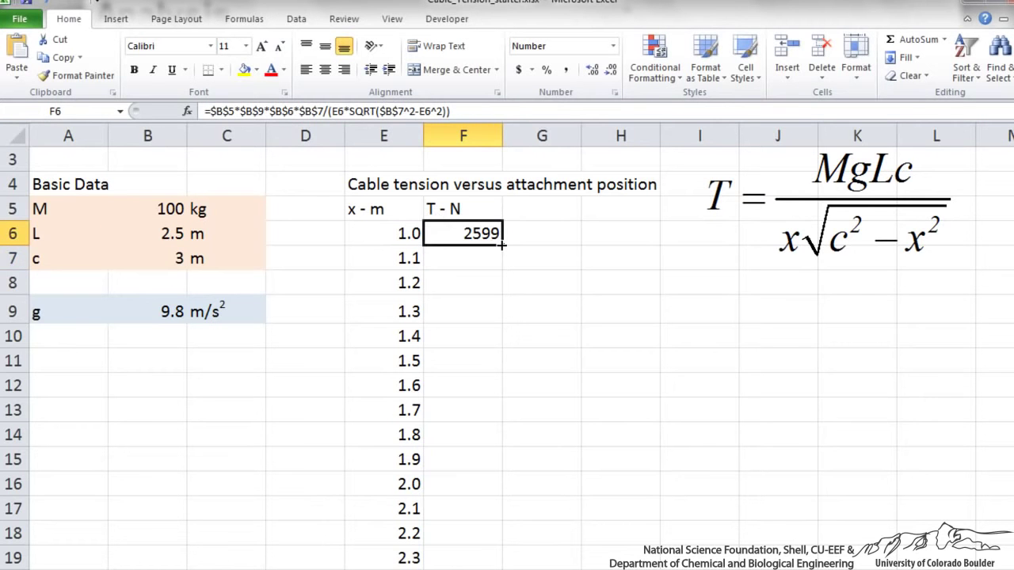
left_click_drag(502, 246, 498, 304)
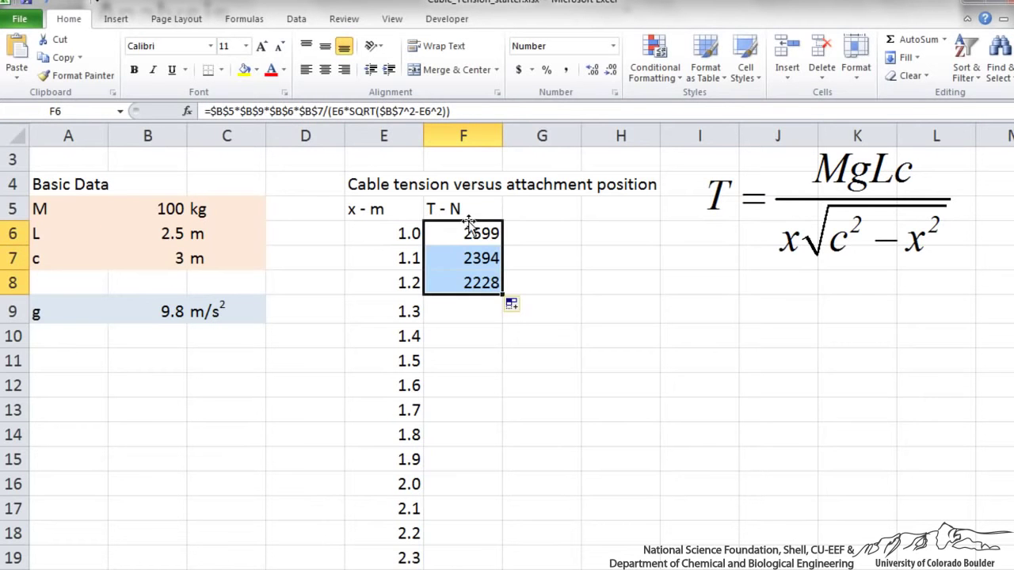
left_click(460, 250)
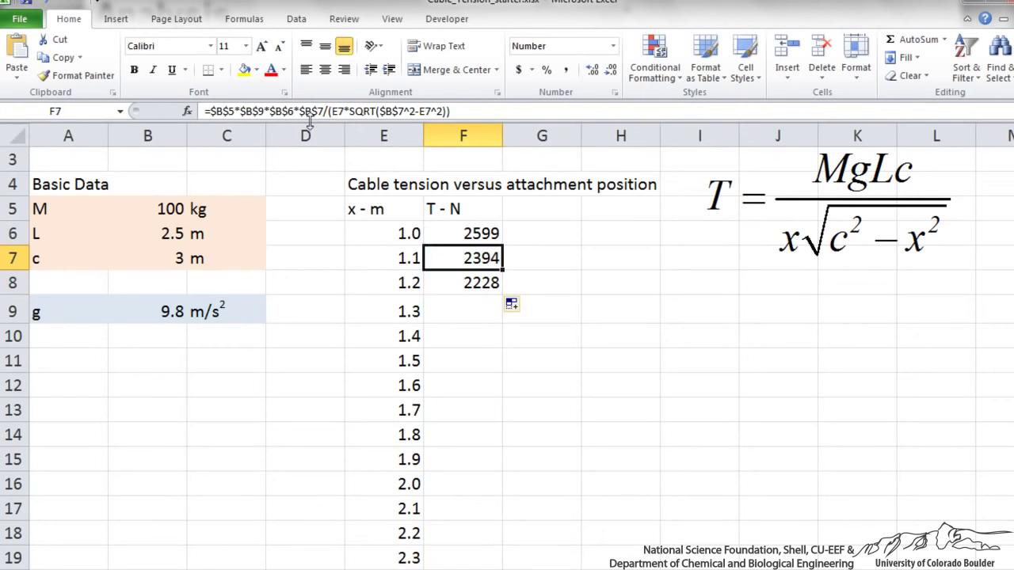
key("F2")
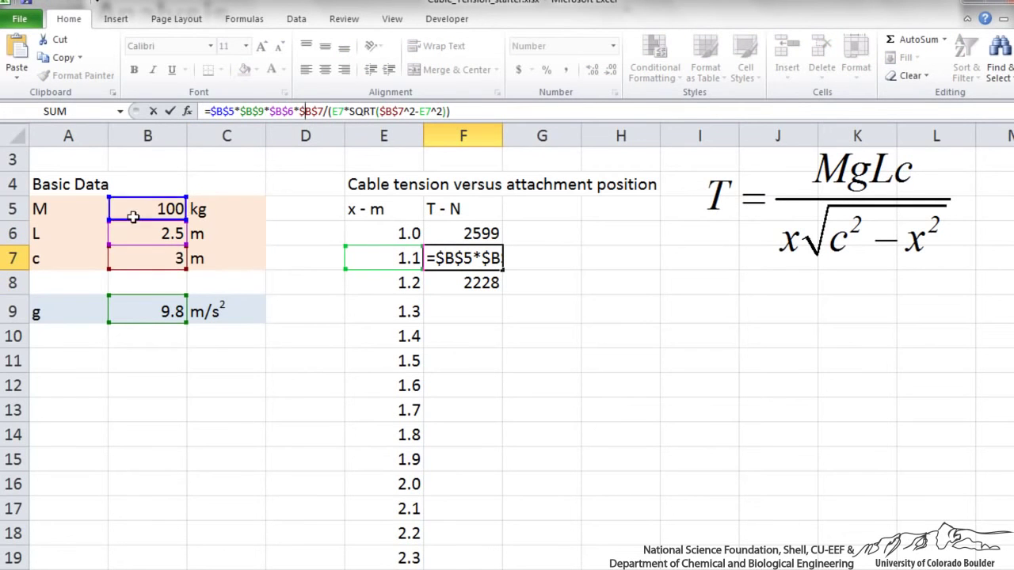
key("Return")
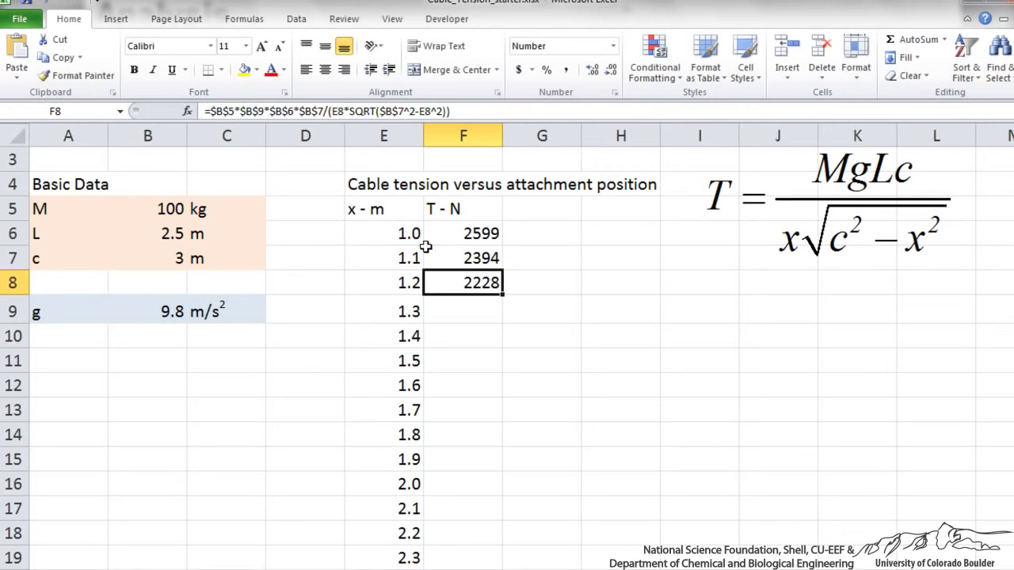
- Fill the tension formula from F8 down to F21, alongside the last x value of 2.5
left_click_drag(502, 293, 500, 423)
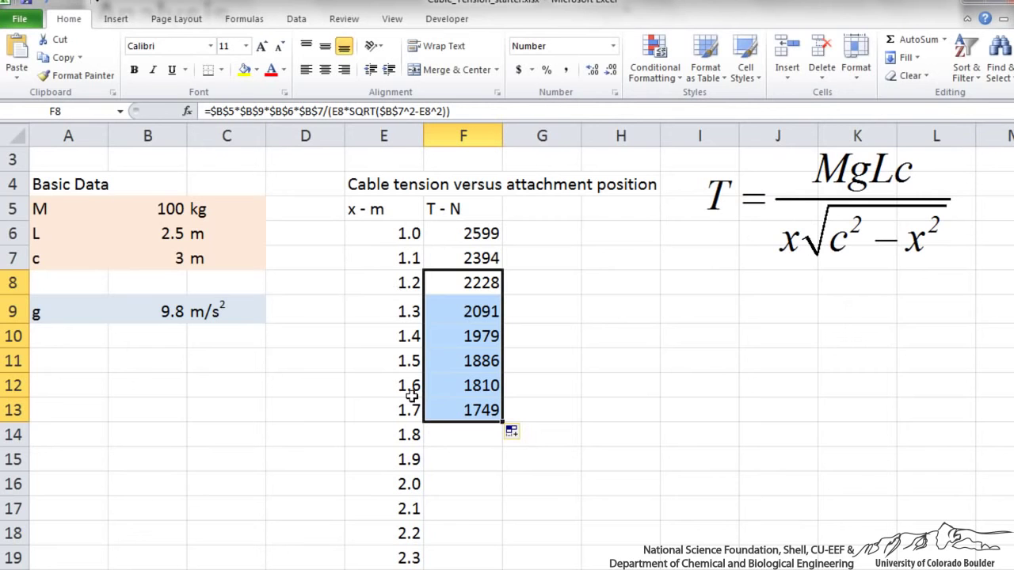
double_click(501, 423)
left_click_drag(1013, 386, 1013, 398)
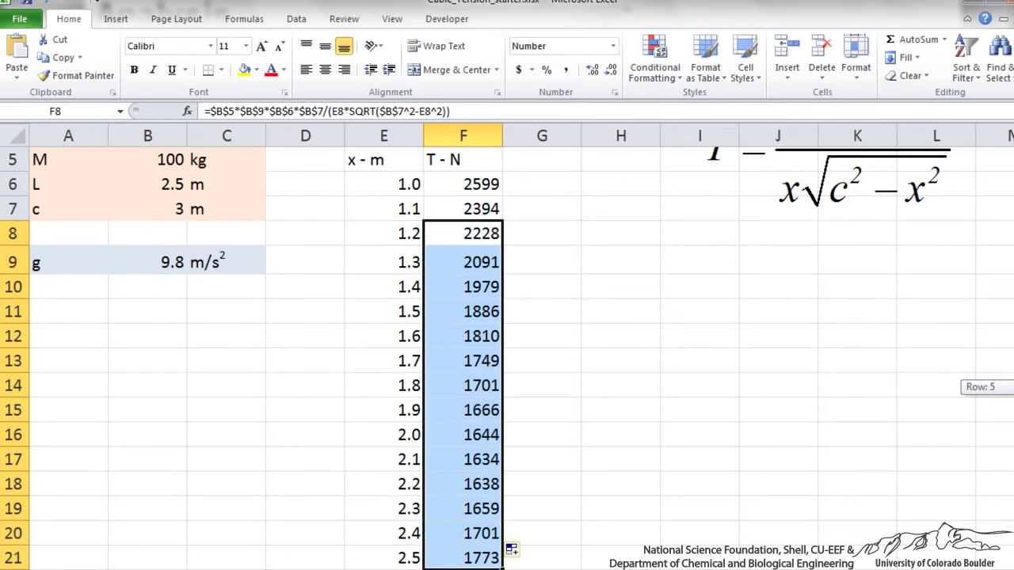
- Examine the x and tension columns from row 6 to row 21 to find the attachment position with the lowest tension
left_click(492, 432)
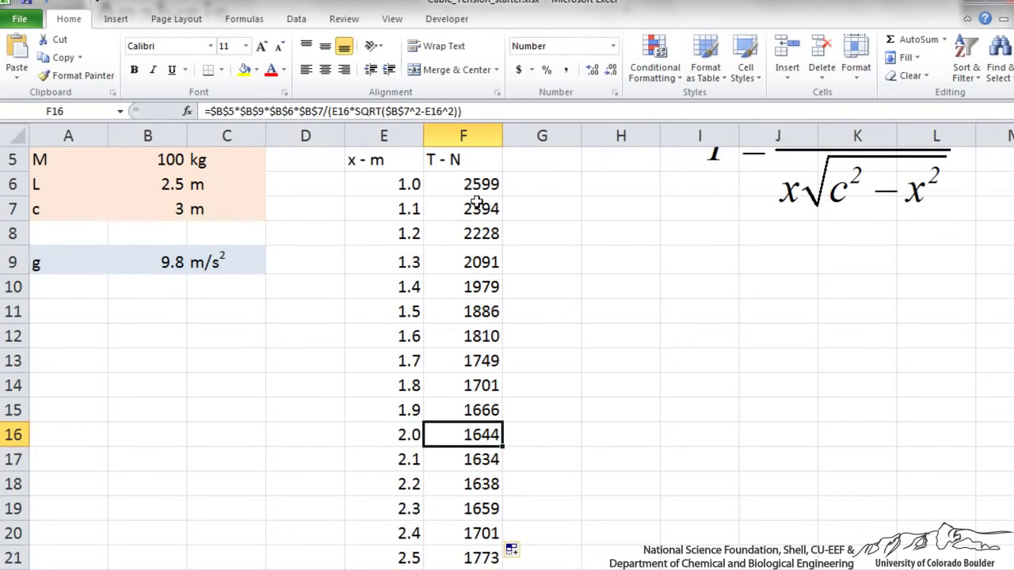
left_click_drag(475, 188, 491, 558)
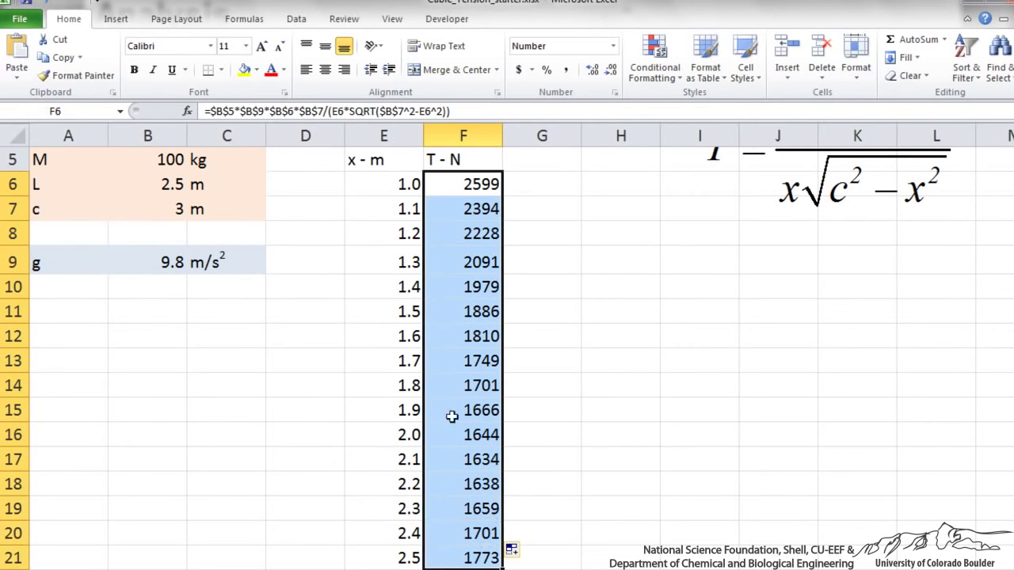
left_click(379, 192)
left_click_drag(380, 193, 390, 535)
left_click(453, 473)
left_click(465, 451)
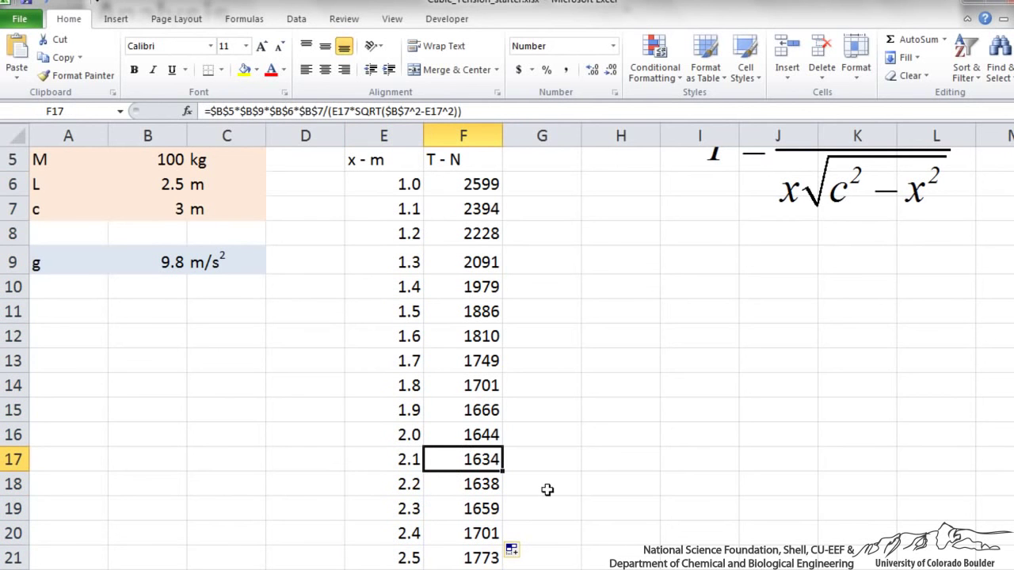
left_click(408, 460)
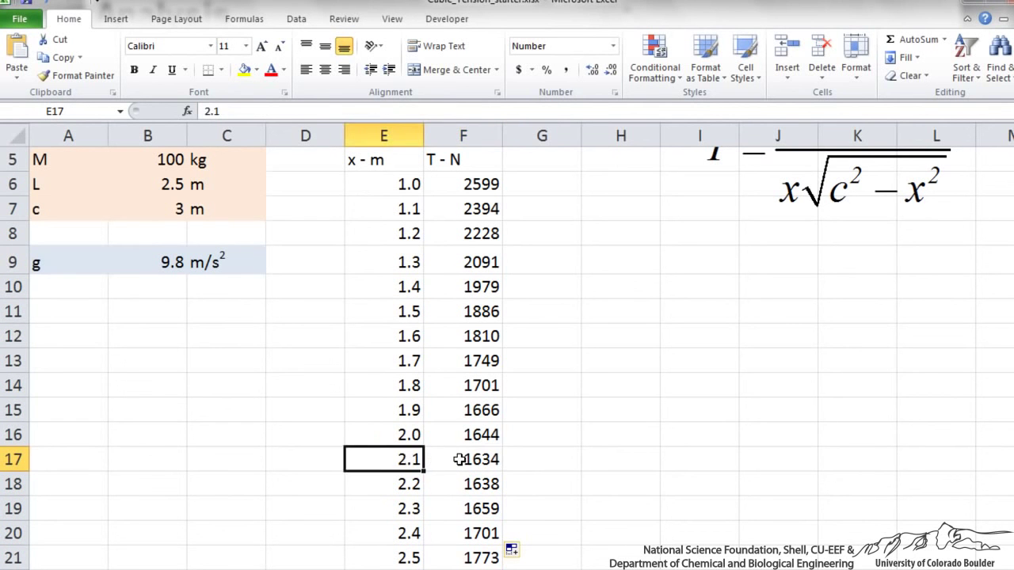
left_click(466, 459)
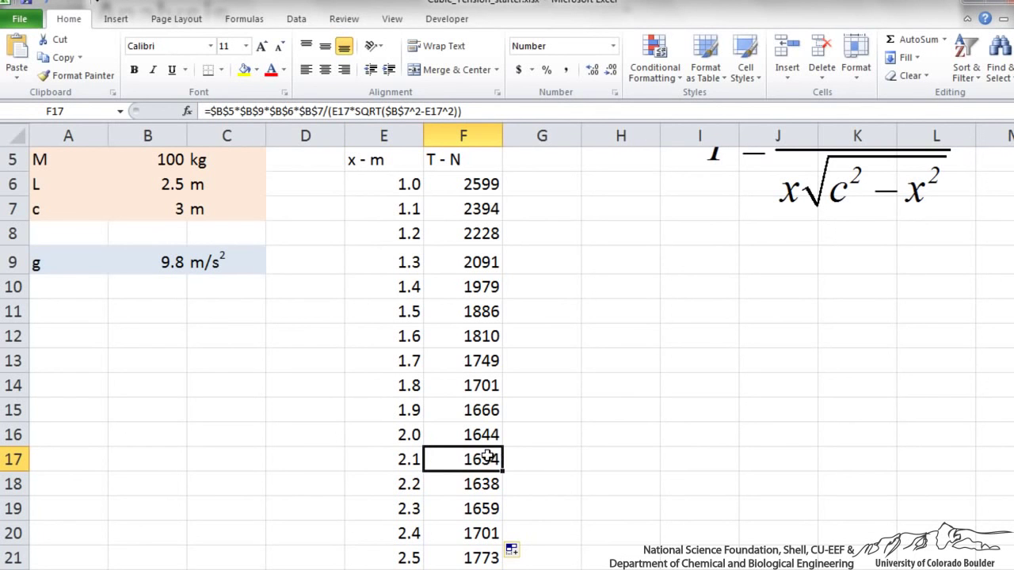